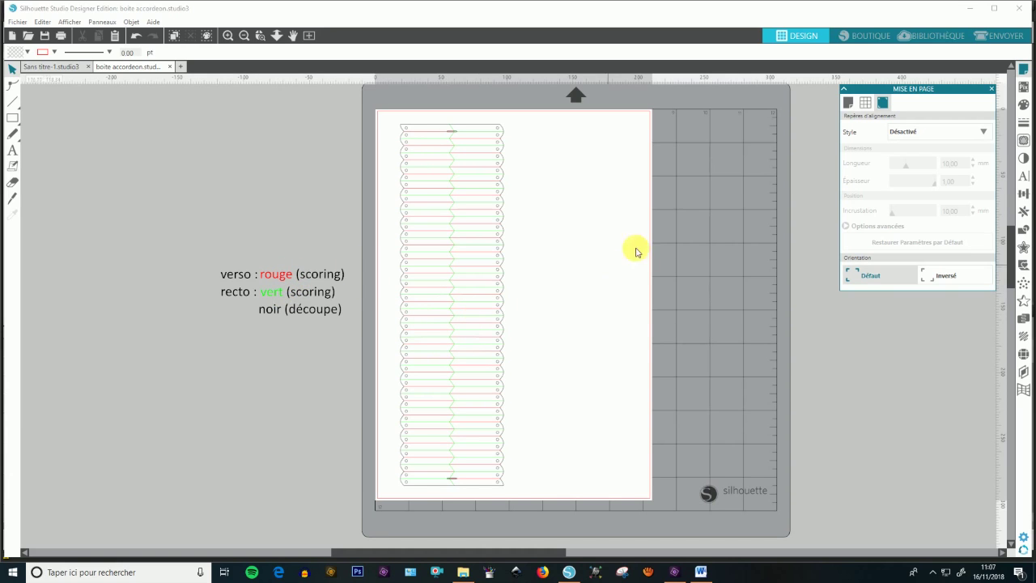
# Enable Type 1 registration marks on the page and expand their advanced margin options
pyautogui.click(982, 135)
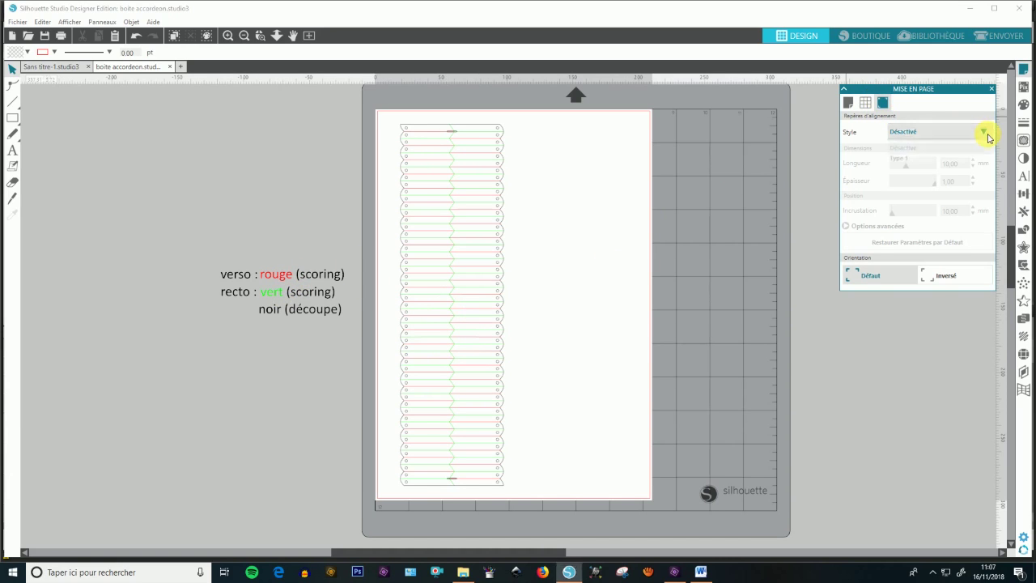
pyautogui.click(910, 162)
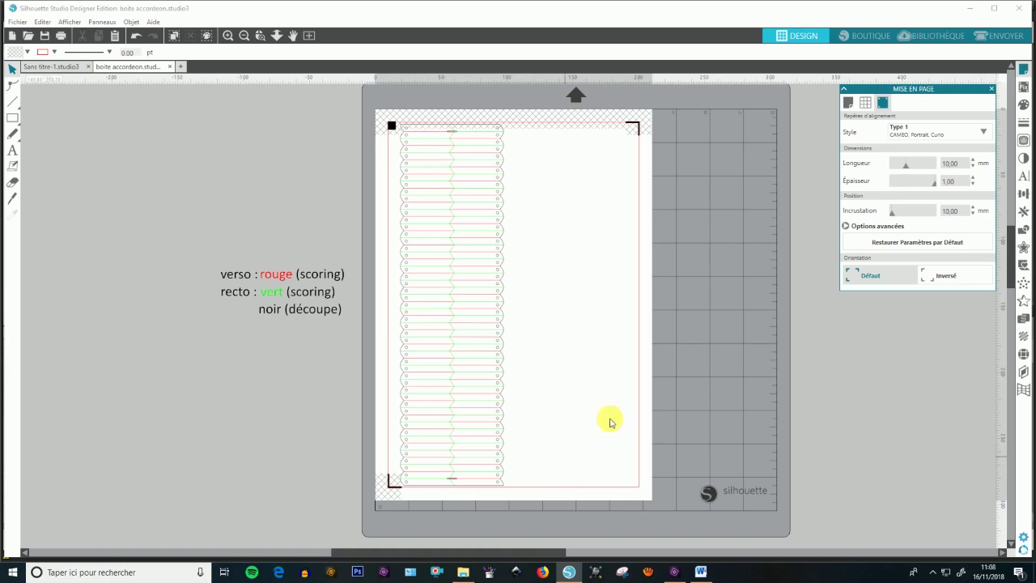
pyautogui.click(846, 227)
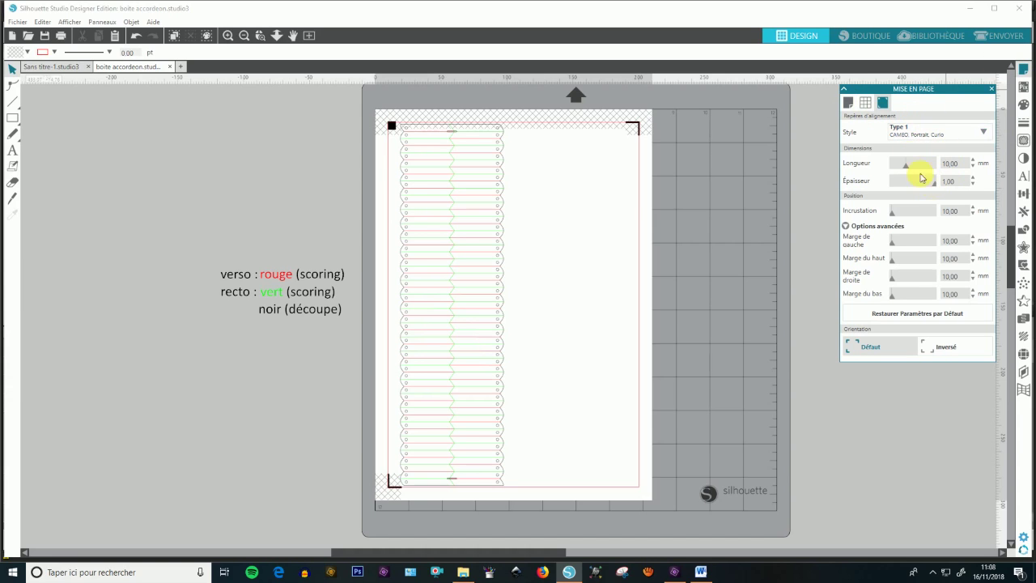
# Set the page width to 120 mm
pyautogui.click(848, 102)
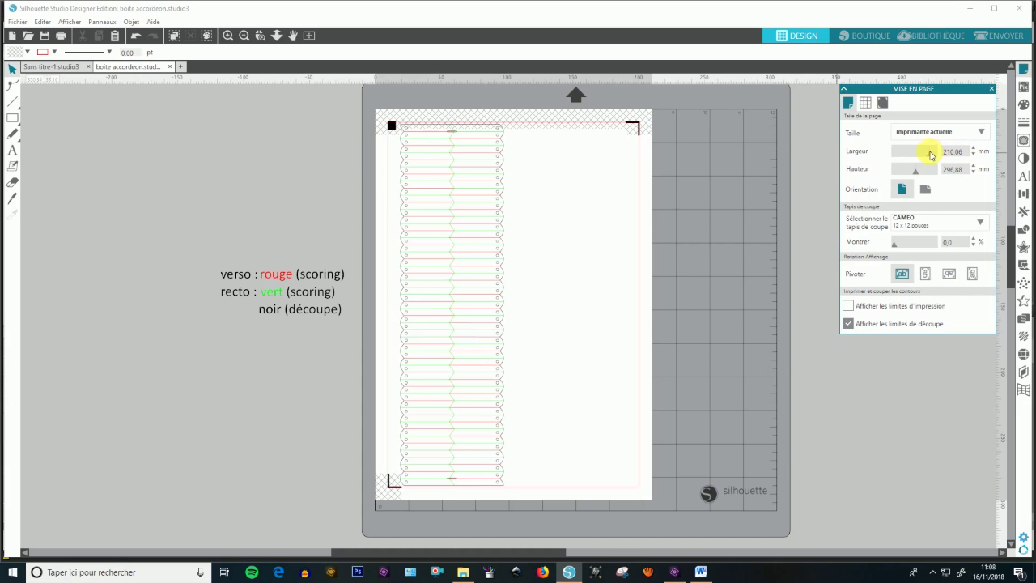
pyautogui.moveTo(929, 152)
pyautogui.mouseDown()
pyautogui.moveTo(914, 156)
pyautogui.moveTo(925, 157)
pyautogui.mouseUp()
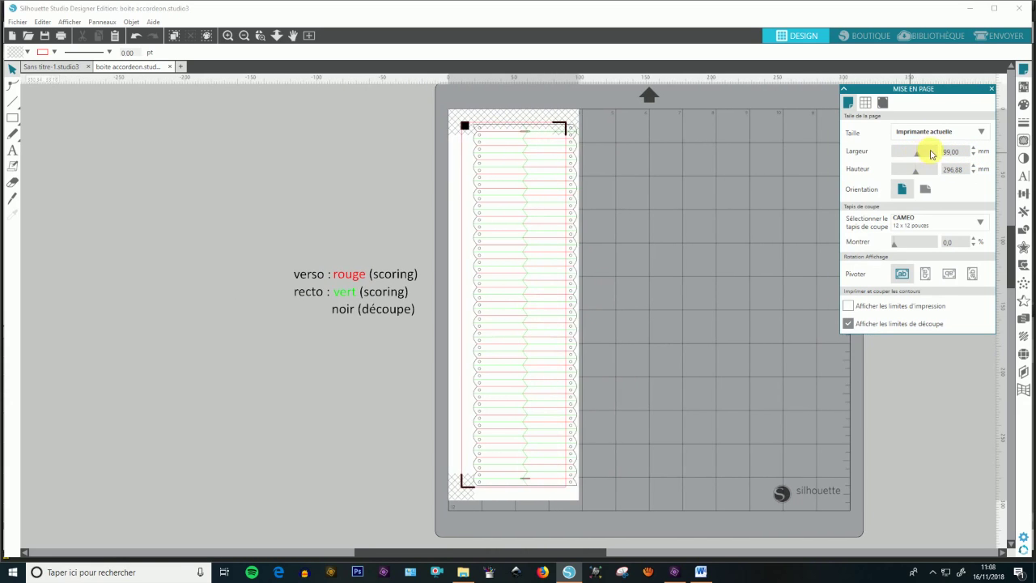
pyautogui.click(955, 151)
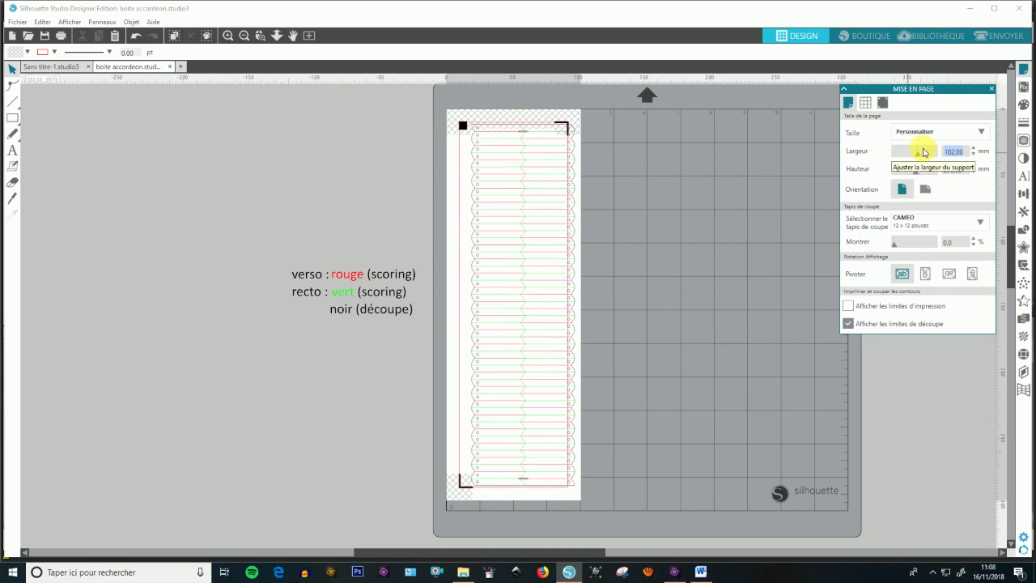
pyautogui.write('120')
pyautogui.press('Return')
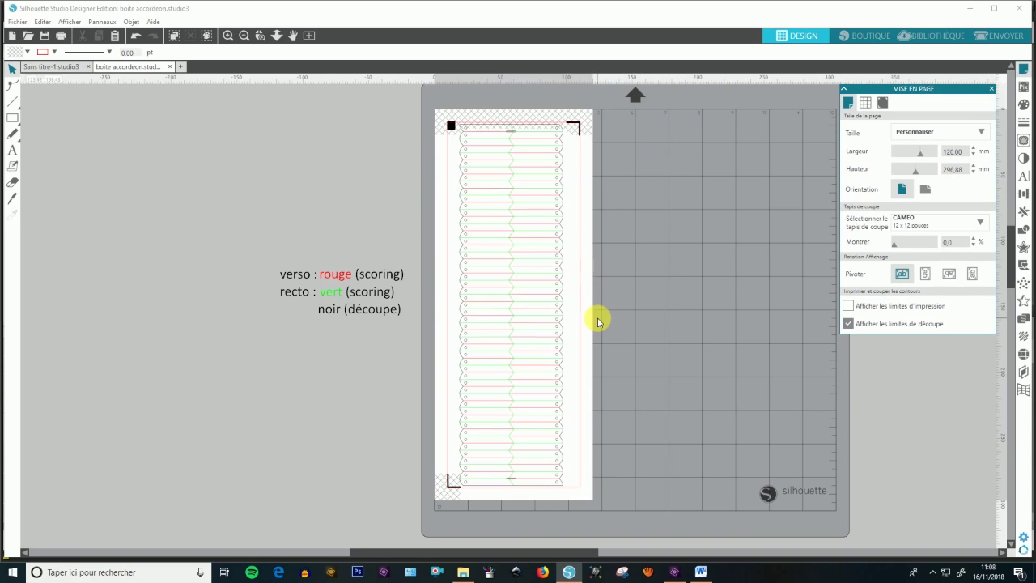
# Select the whole accordion box pattern and centre it on the page
pyautogui.moveTo(419, 99); pyautogui.dragTo(592, 527)
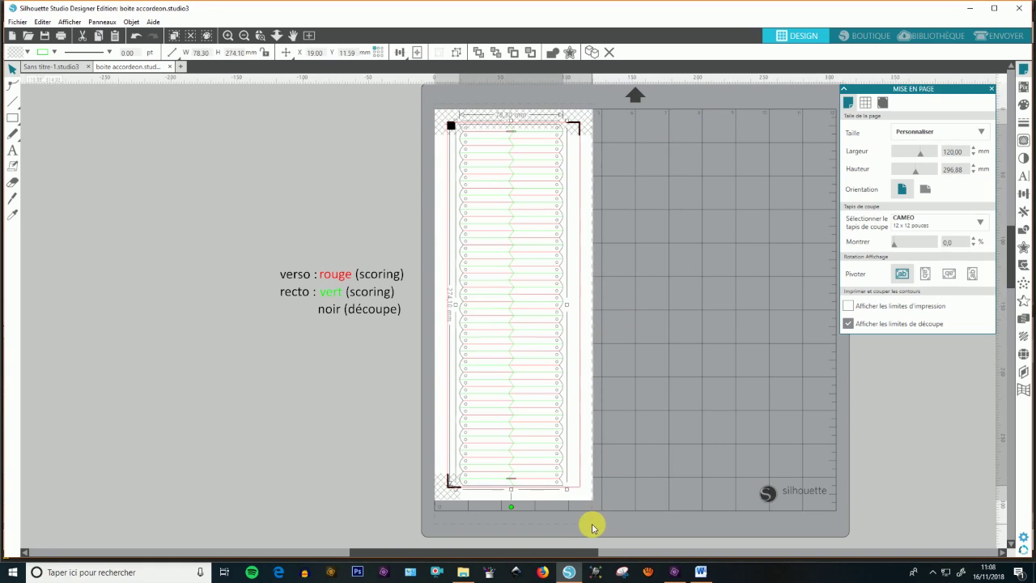
pyautogui.click(418, 53)
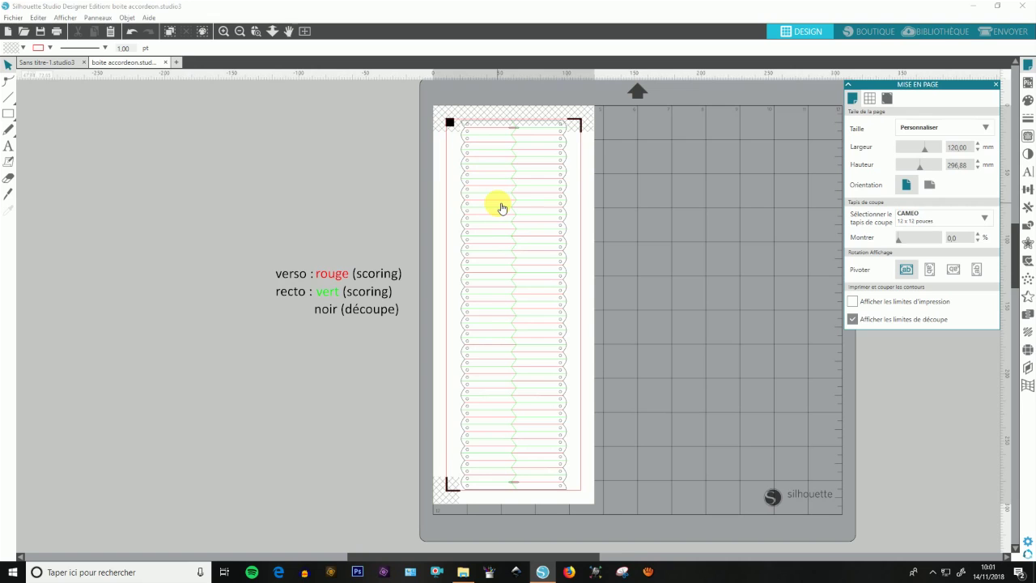
# Open the "reperes recto-verso A4" design from the library and copy its magenta mark group
pyautogui.click(930, 33)
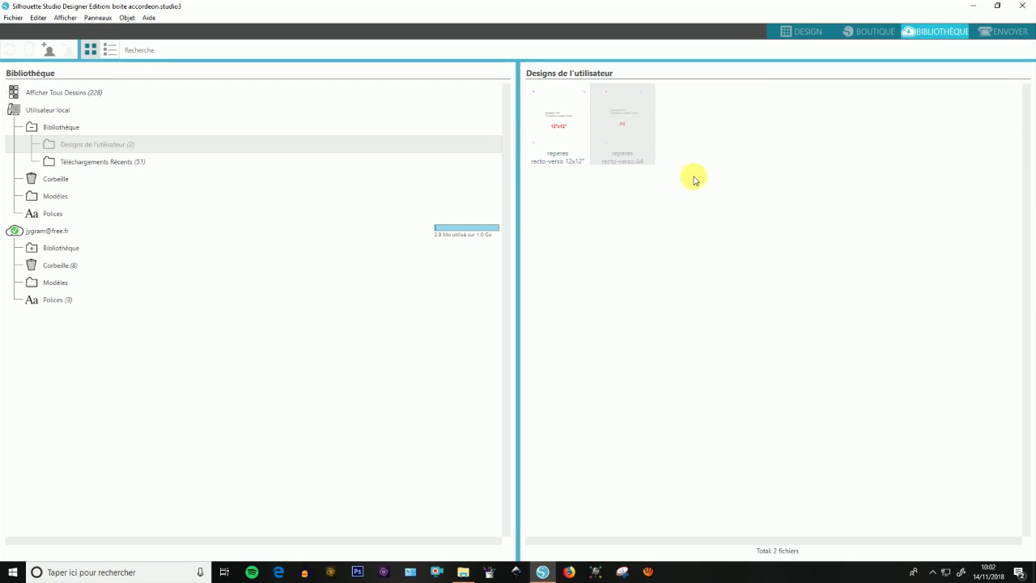
pyautogui.doubleClick(641, 129)
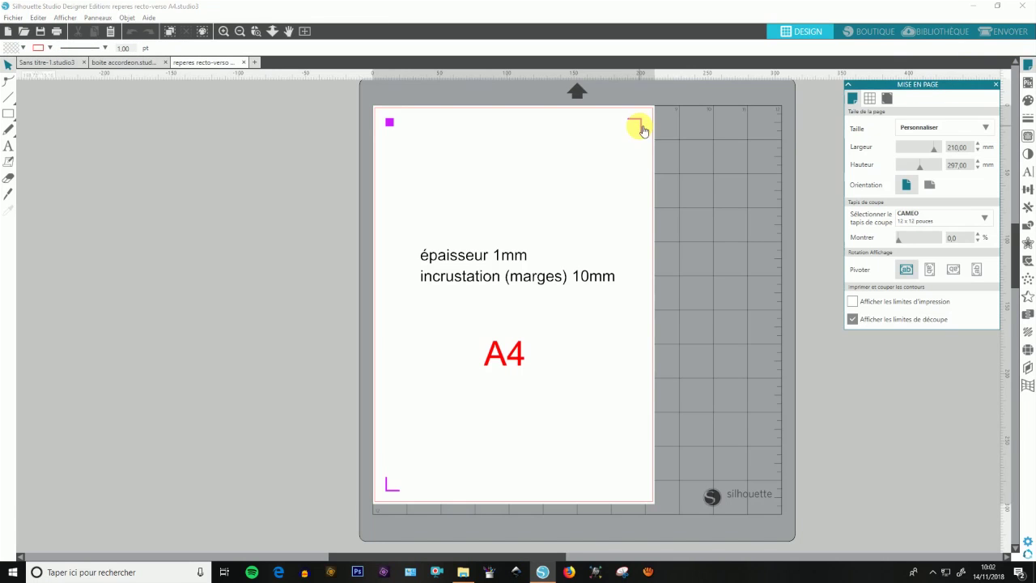
pyautogui.click(390, 124)
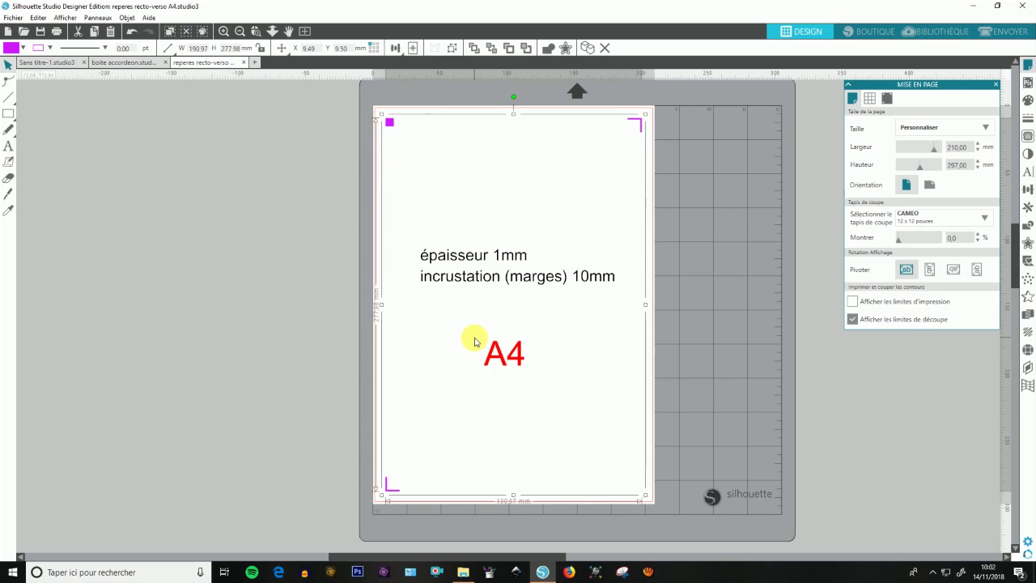
pyautogui.press('i')
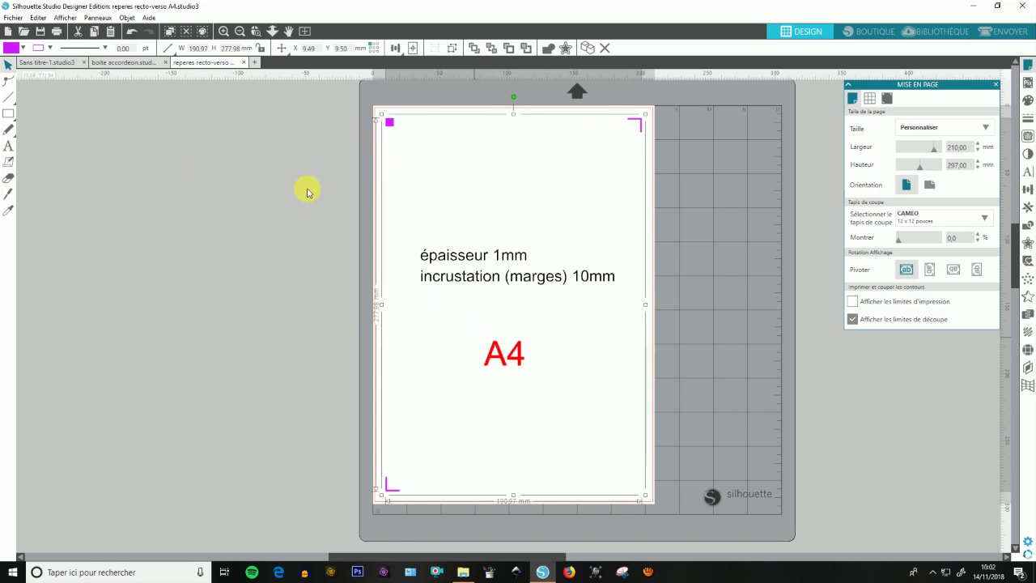
# Paste the magenta marks into the boite accordeon document and align their square over the black registration square, at about X 9.47, Y 9.43 mm
pyautogui.click(122, 63)
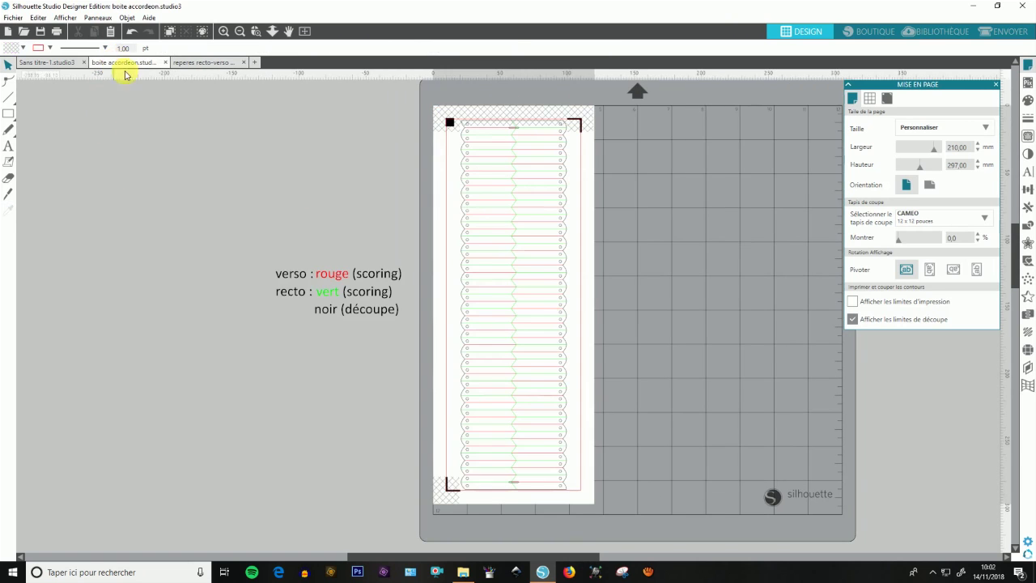
pyautogui.click(463, 165)
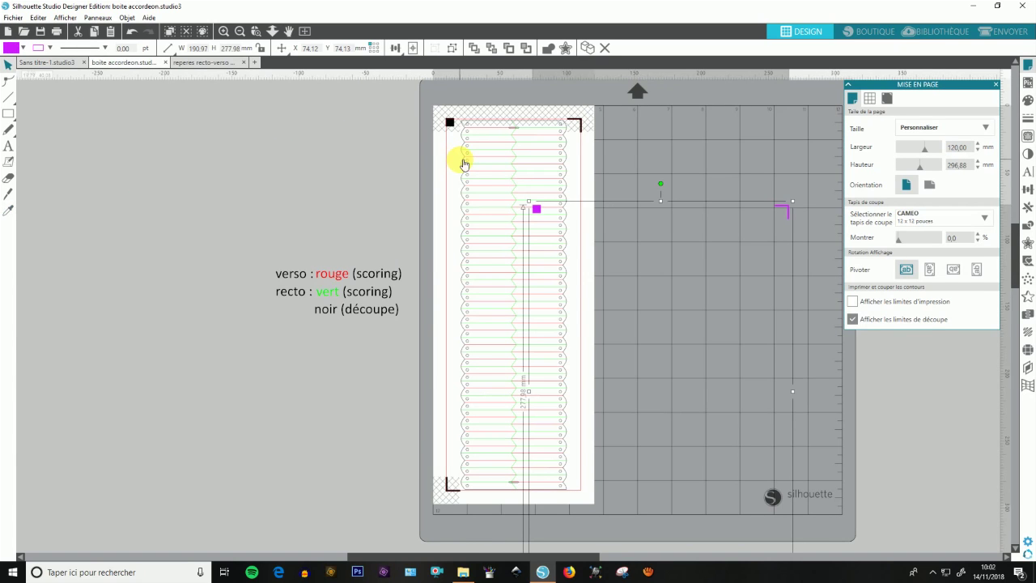
pyautogui.moveTo(544, 213); pyautogui.dragTo(454, 124)
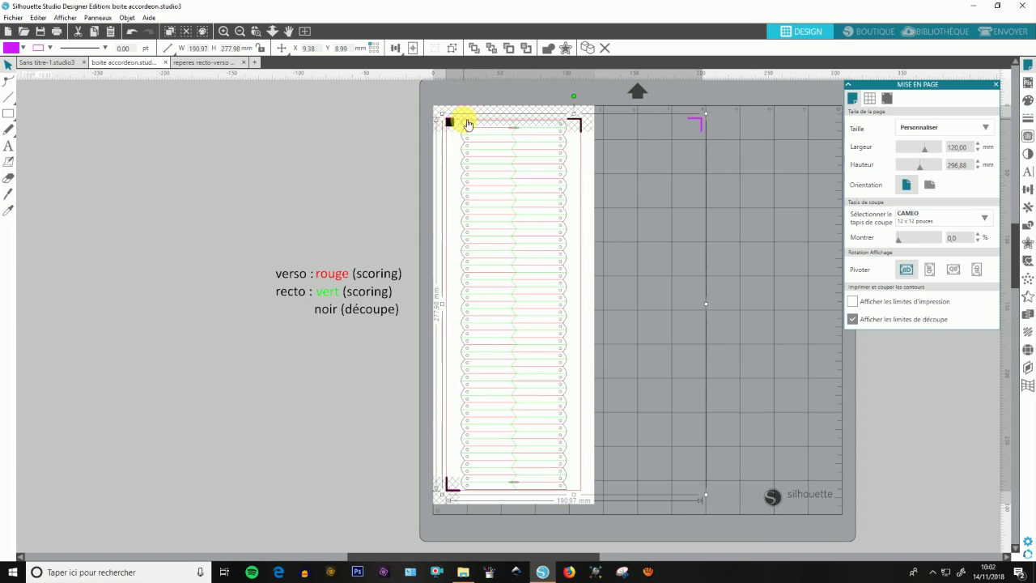
pyautogui.click(256, 31)
pyautogui.click(452, 123)
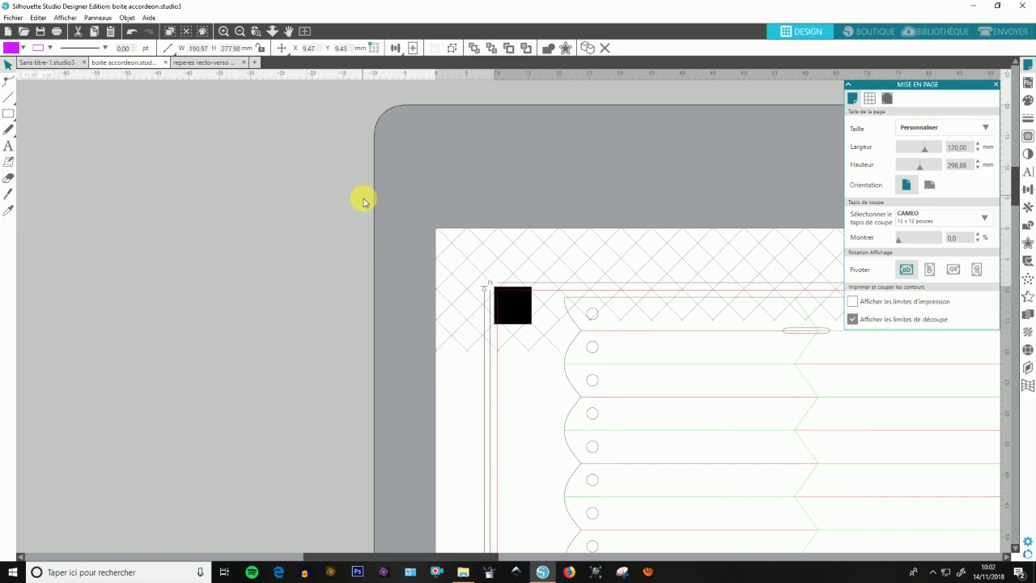
pyautogui.click(305, 32)
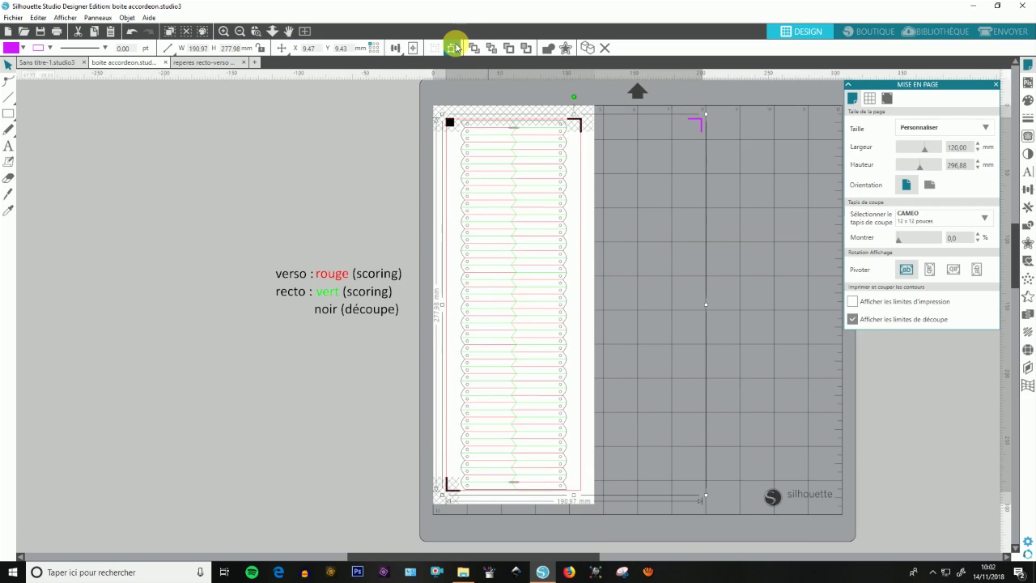
# Ungroup the magenta marks and shift the upper-right corner mark left to the page's corner registration mark, to about X 97.86 mm
pyautogui.click(757, 125)
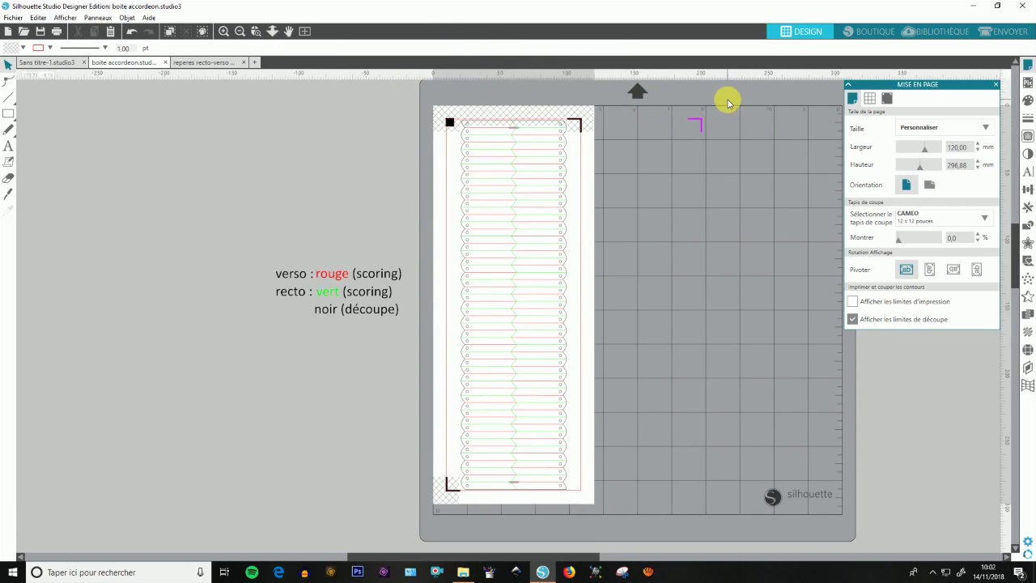
pyautogui.click(693, 131)
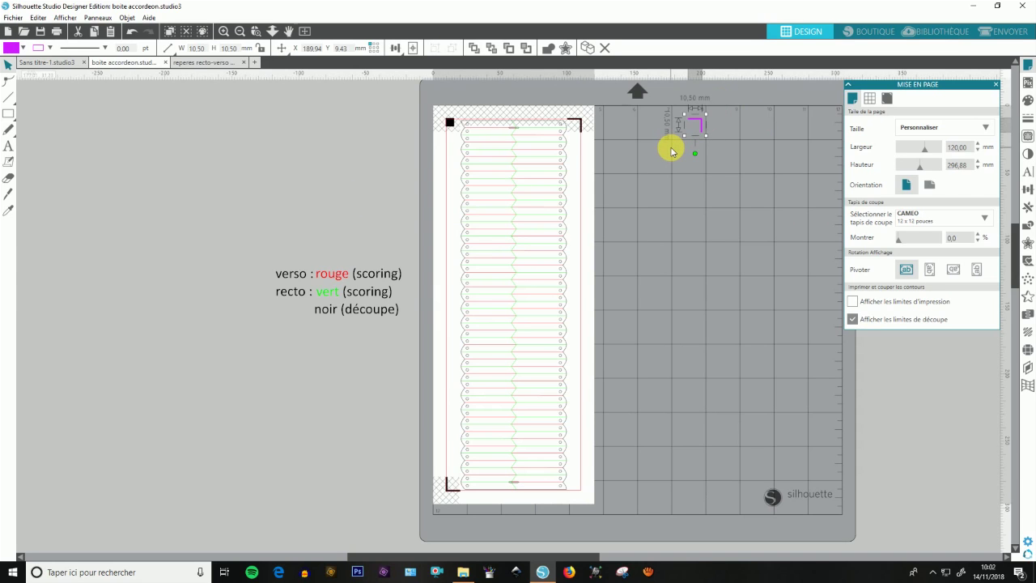
pyautogui.press('Left')
pyautogui.press('Left')
pyautogui.press('Left')
pyautogui.press('Left')
pyautogui.press('Left')
pyautogui.press('Left')
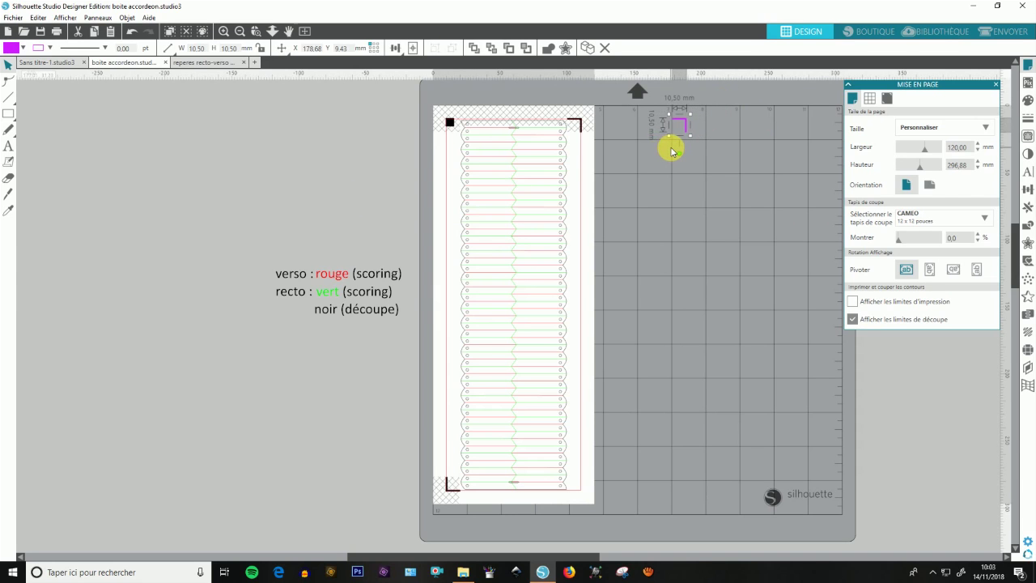
pyautogui.press('Left')
pyautogui.press('Left')
pyautogui.press('Left')
pyautogui.press('Left')
pyautogui.press('Left')
pyautogui.press('Left')
pyautogui.press('Left')
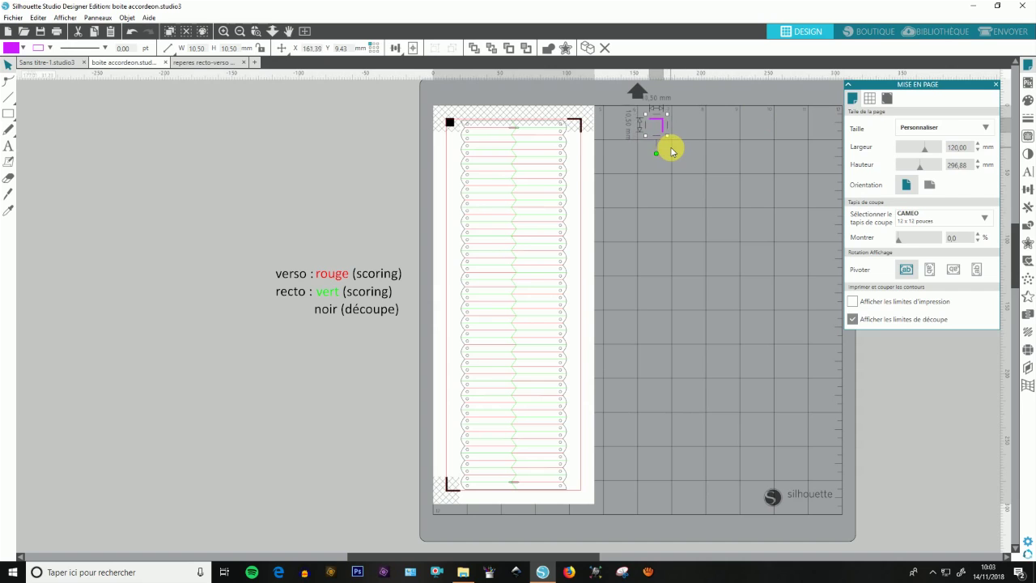
pyautogui.press('Left')
pyautogui.press('Left')
pyautogui.press('Left')
pyautogui.press('Left')
pyautogui.press('Left')
pyautogui.press('Left')
pyautogui.press('Left')
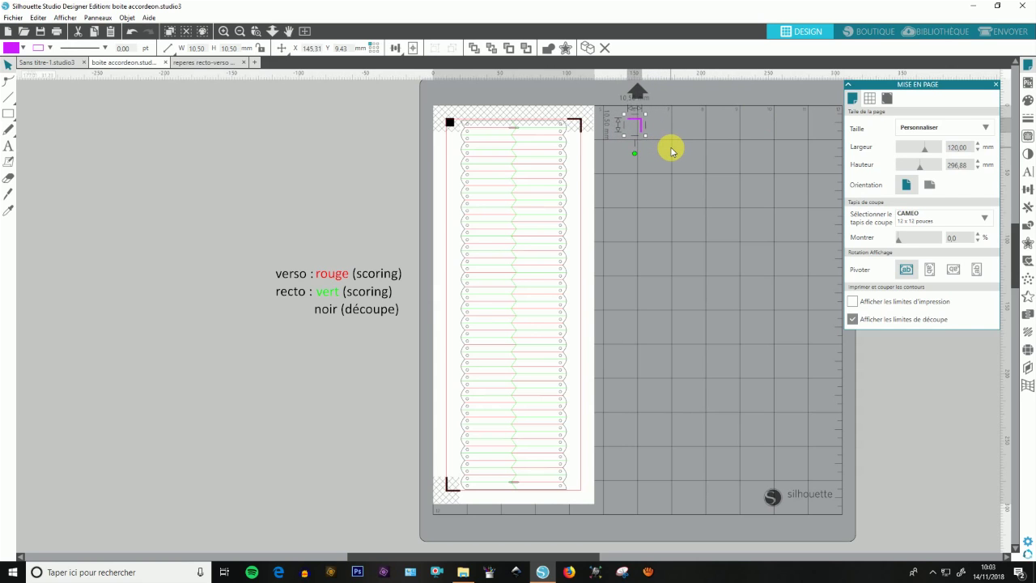
pyautogui.press('Left')
pyautogui.press('Left')
pyautogui.press('Left')
pyautogui.press('Left')
pyautogui.press('Left')
pyautogui.press('Left')
pyautogui.press('Left')
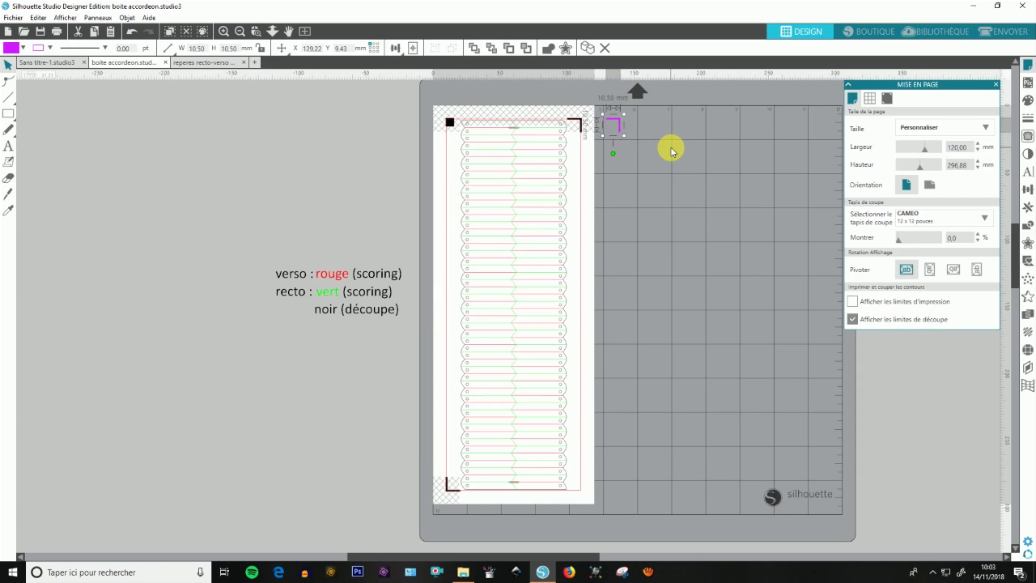
pyautogui.press('Left')
pyautogui.press('Left')
pyautogui.press('Left')
pyautogui.press('Left')
pyautogui.press('Left')
pyautogui.press('Left')
pyautogui.press('Left')
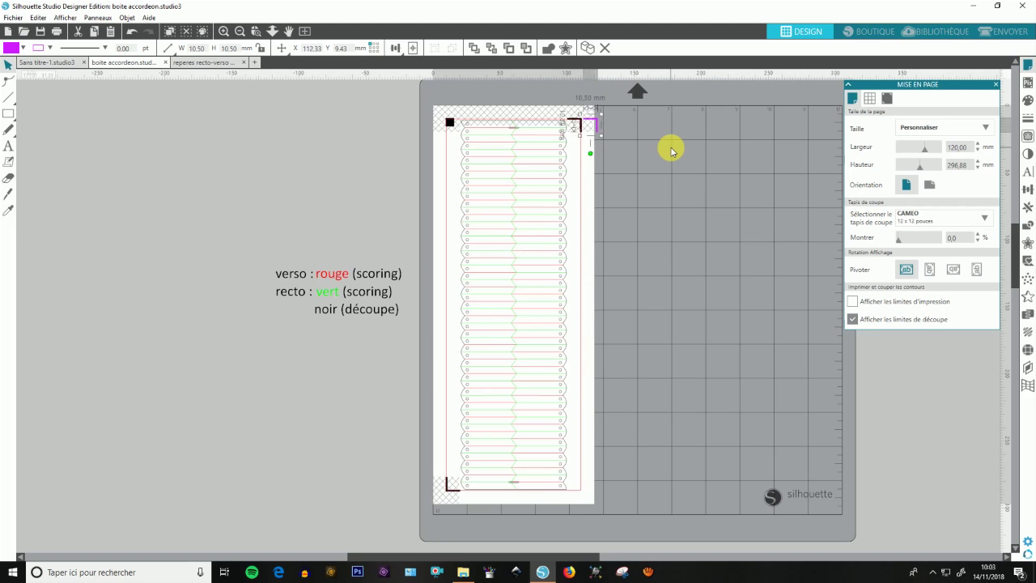
pyautogui.press('Left')
pyautogui.press('Left')
pyautogui.press('Left')
pyautogui.press('Left')
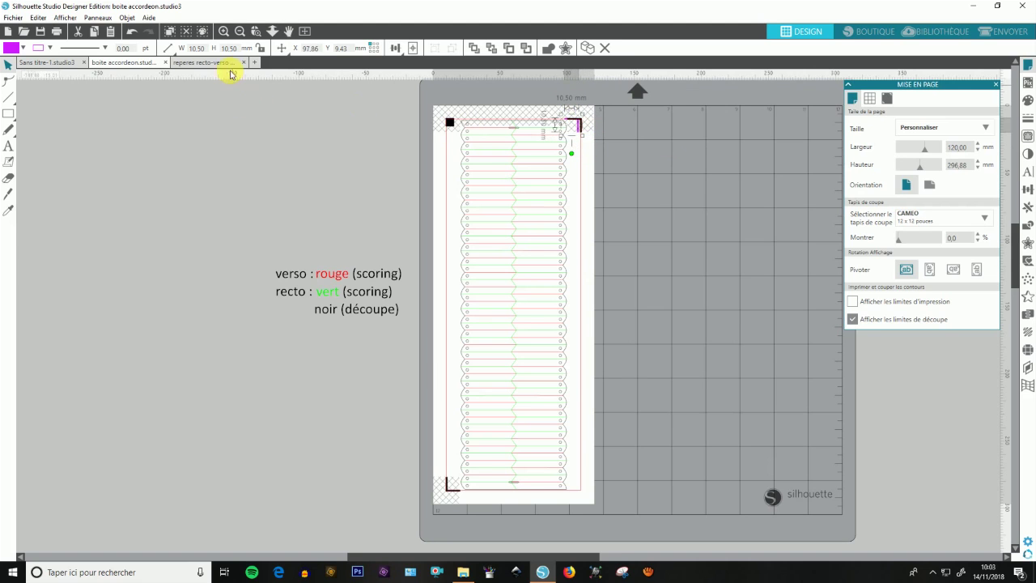
# Fine-tune the magenta corner mark's horizontal position to X 99.96 mm so it lines up with the black corner mark
pyautogui.click(256, 31)
pyautogui.click(590, 123)
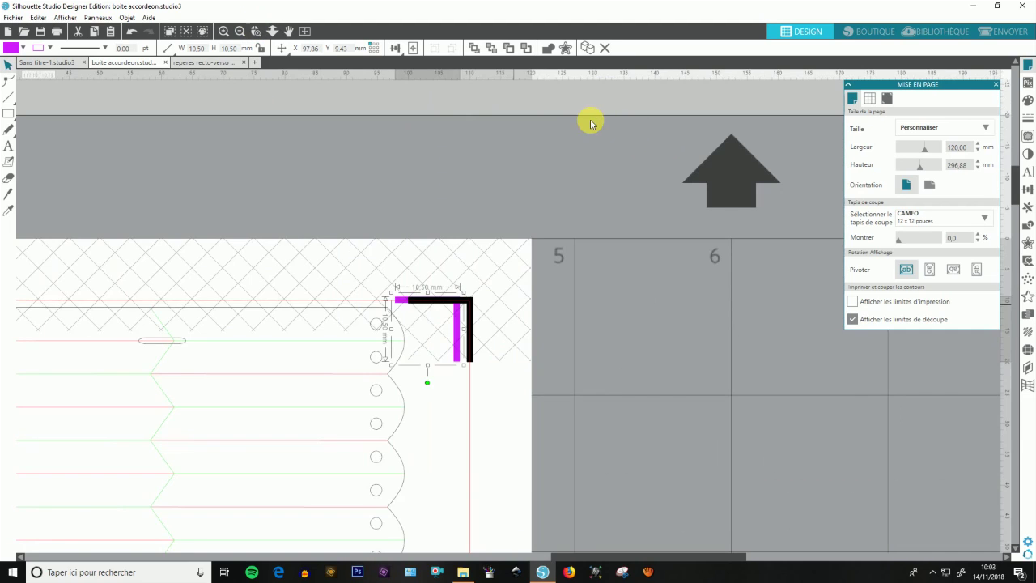
pyautogui.press('Right')
pyautogui.press('Right')
pyautogui.press('Right')
pyautogui.press('Right')
pyautogui.press('Right')
pyautogui.press('Right')
pyautogui.press('Right')
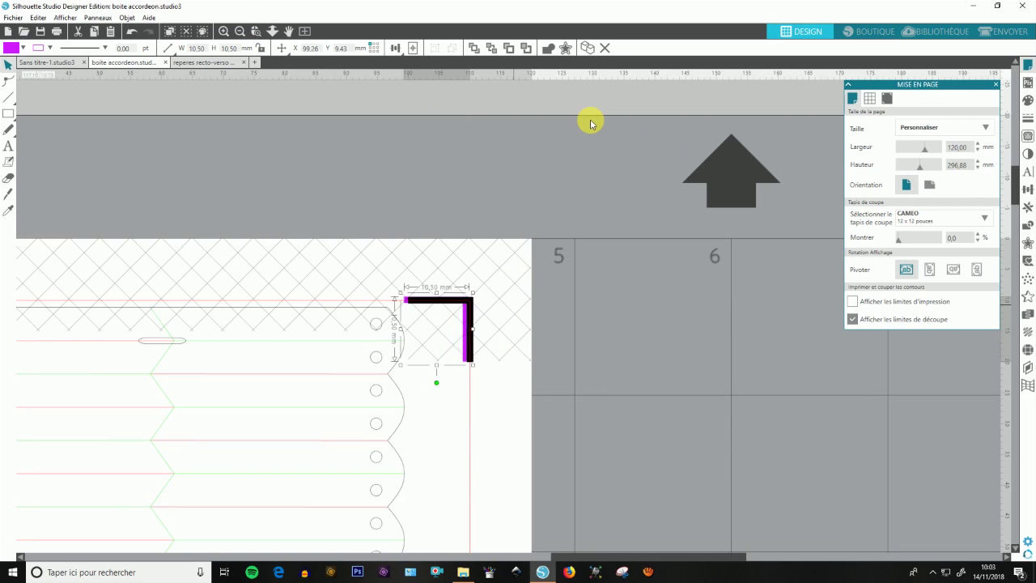
pyautogui.press('Right')
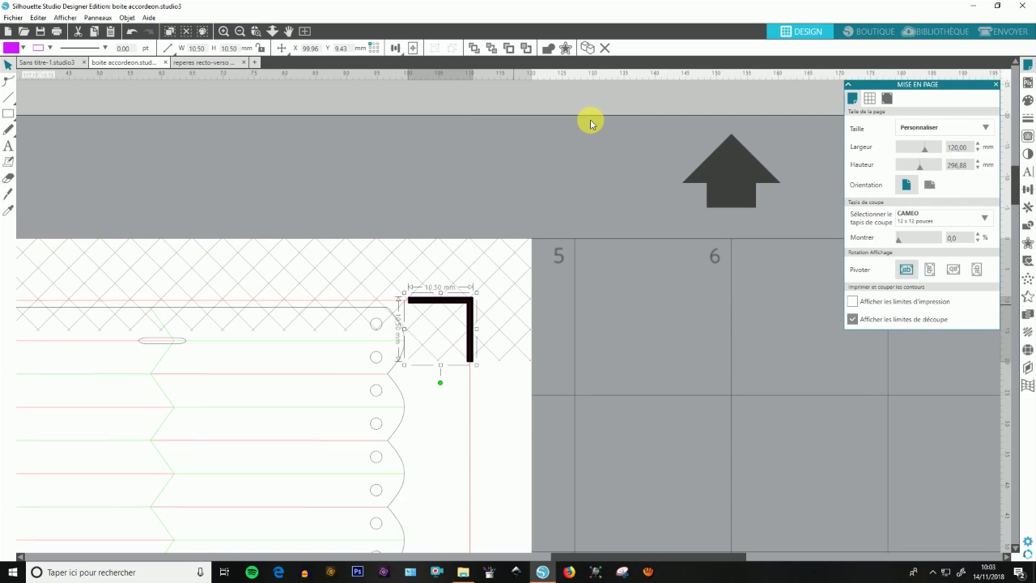
pyautogui.click(272, 31)
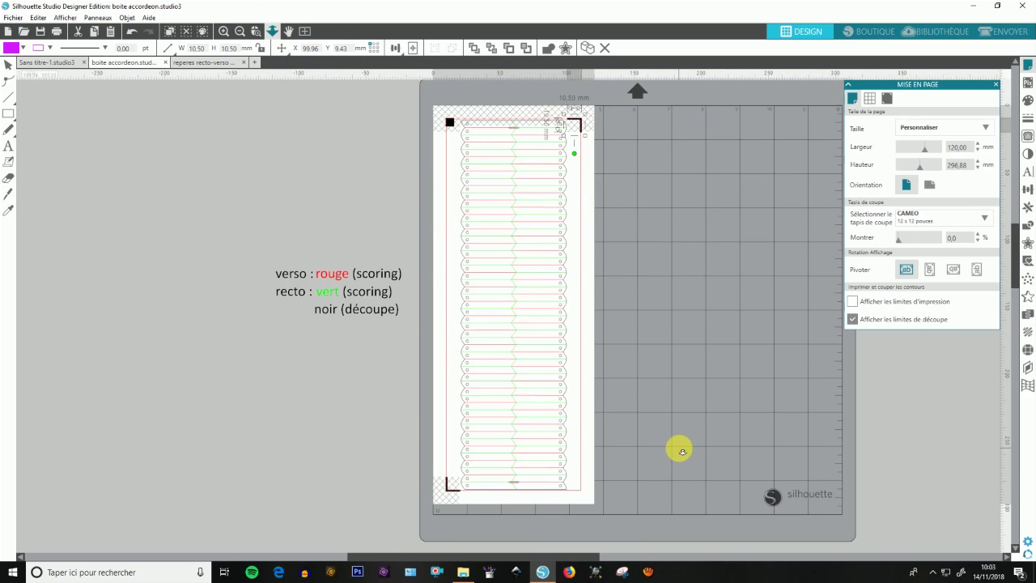
pyautogui.click(678, 187)
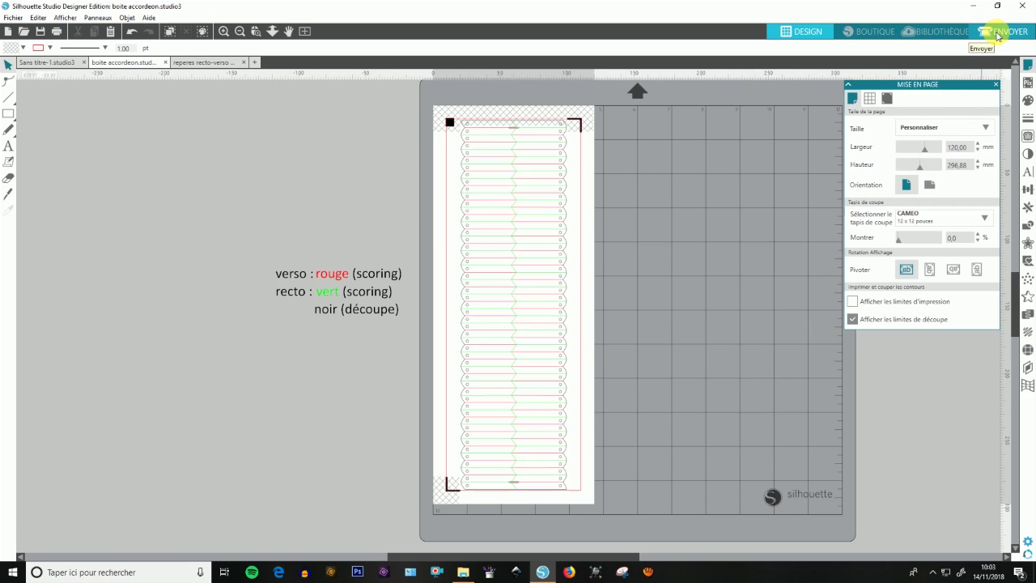
# Open the send settings, assign actions by line colour and enable the magenta RGB (209,25,255) lines
pyautogui.click(999, 36)
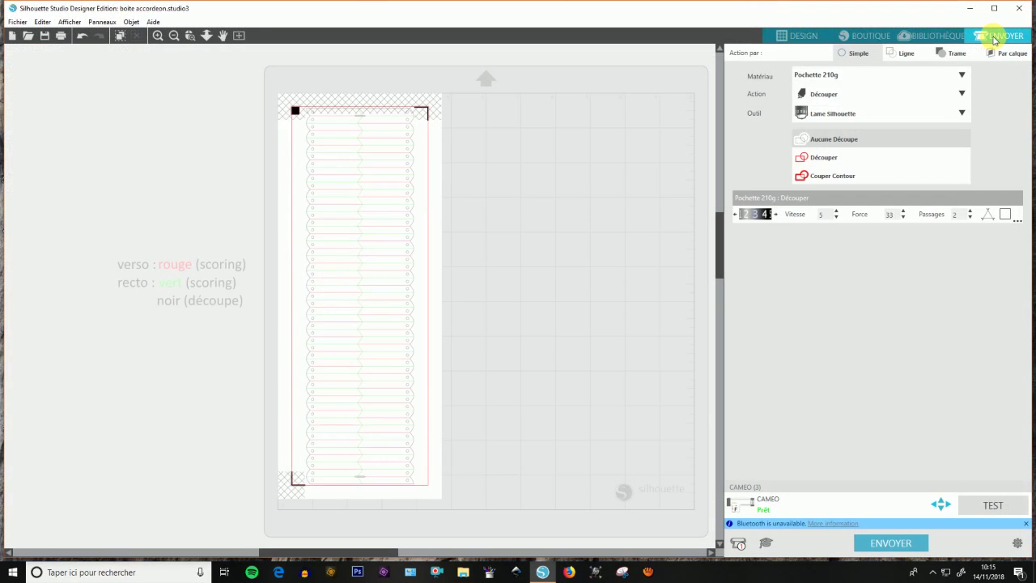
pyautogui.click(908, 52)
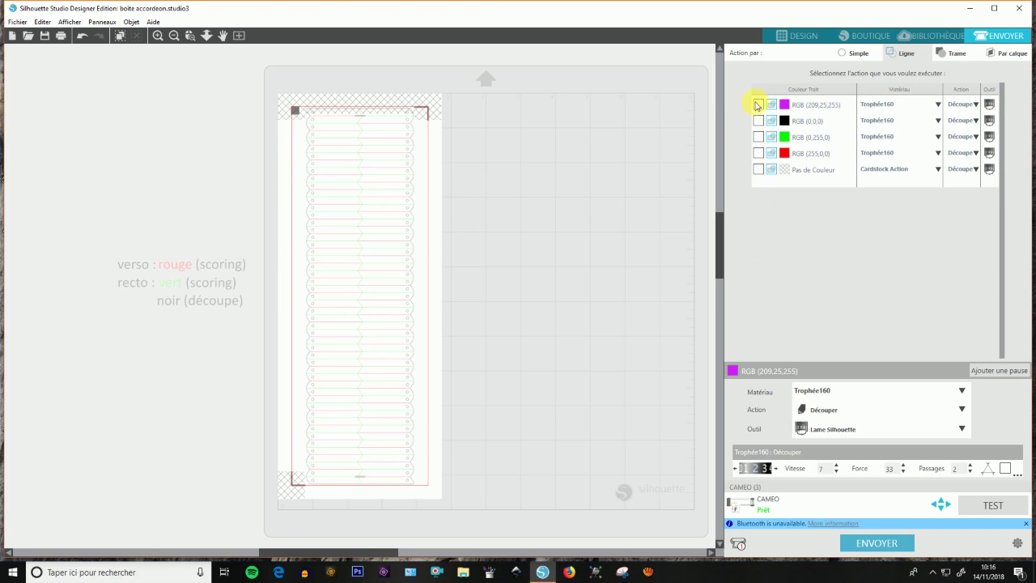
pyautogui.click(759, 104)
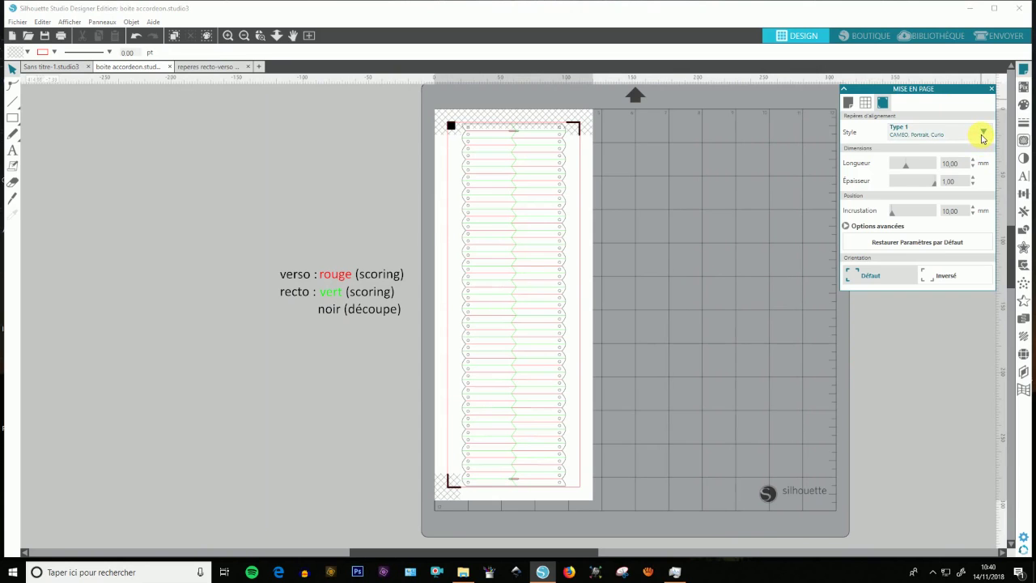
# Turn off the registration marks in the design's page setup and return to the send settings
pyautogui.click(983, 133)
pyautogui.click(932, 152)
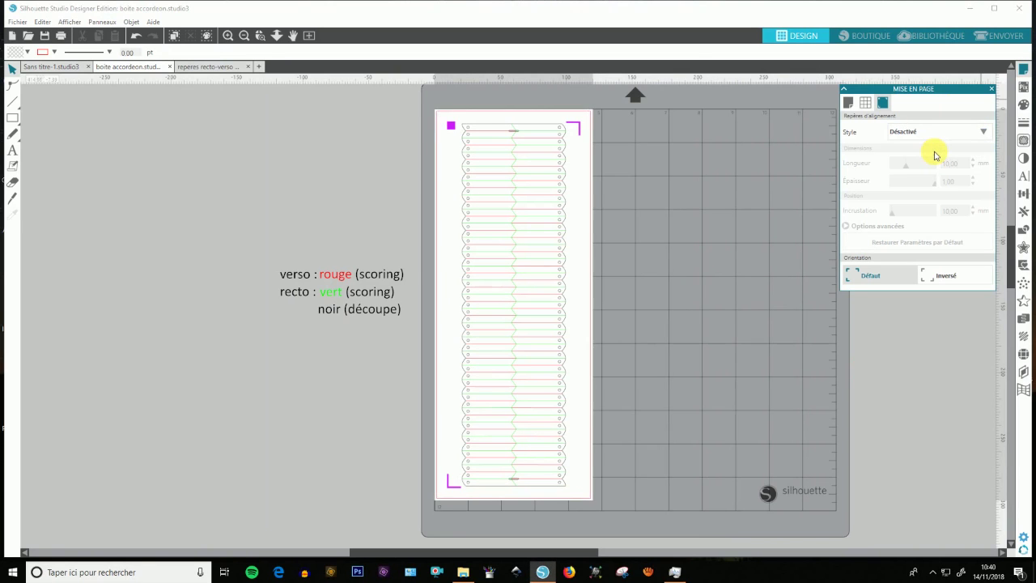
pyautogui.click(1000, 35)
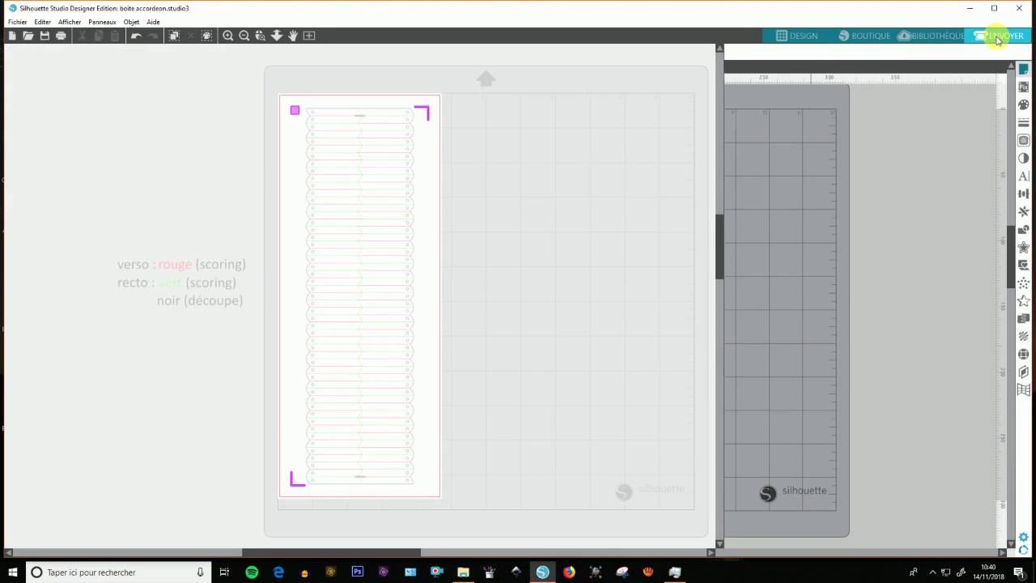